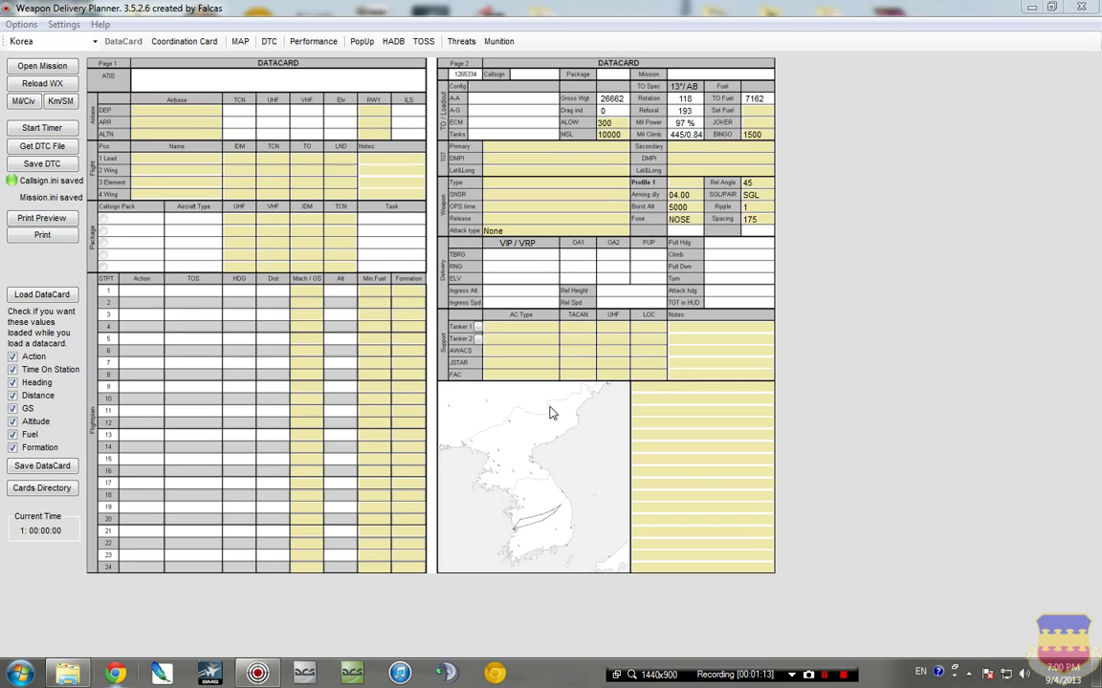
Step: Set the Falcon location to Launcher.exe in C:\Falcon BMS 4.32 and close Settings
click(64, 25)
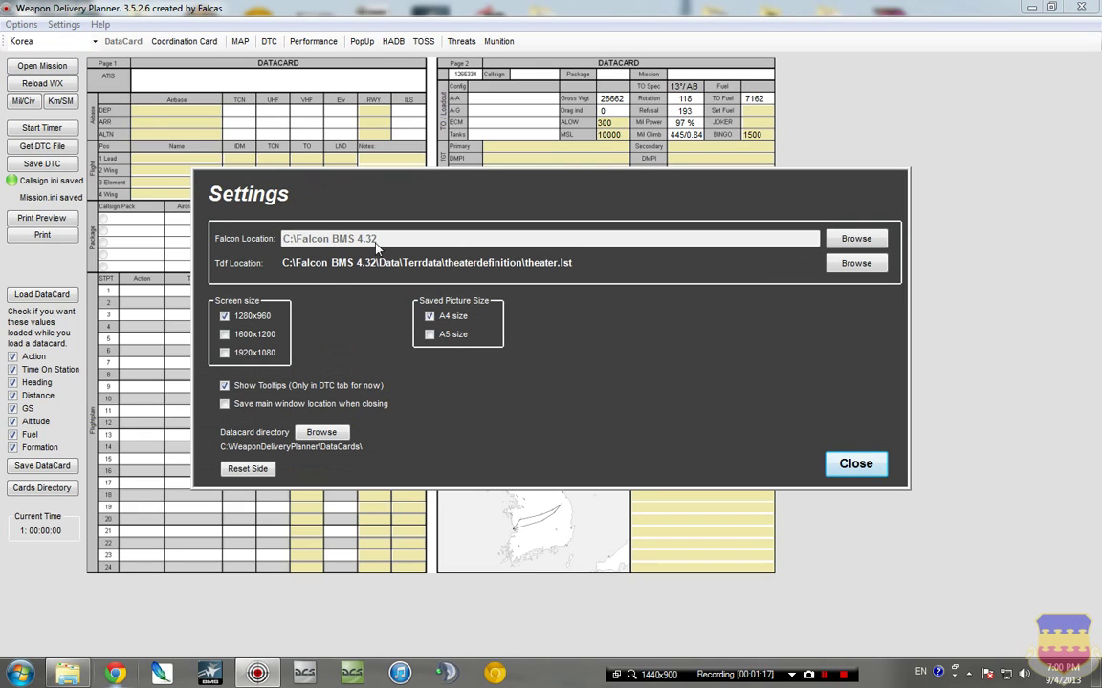
click(856, 238)
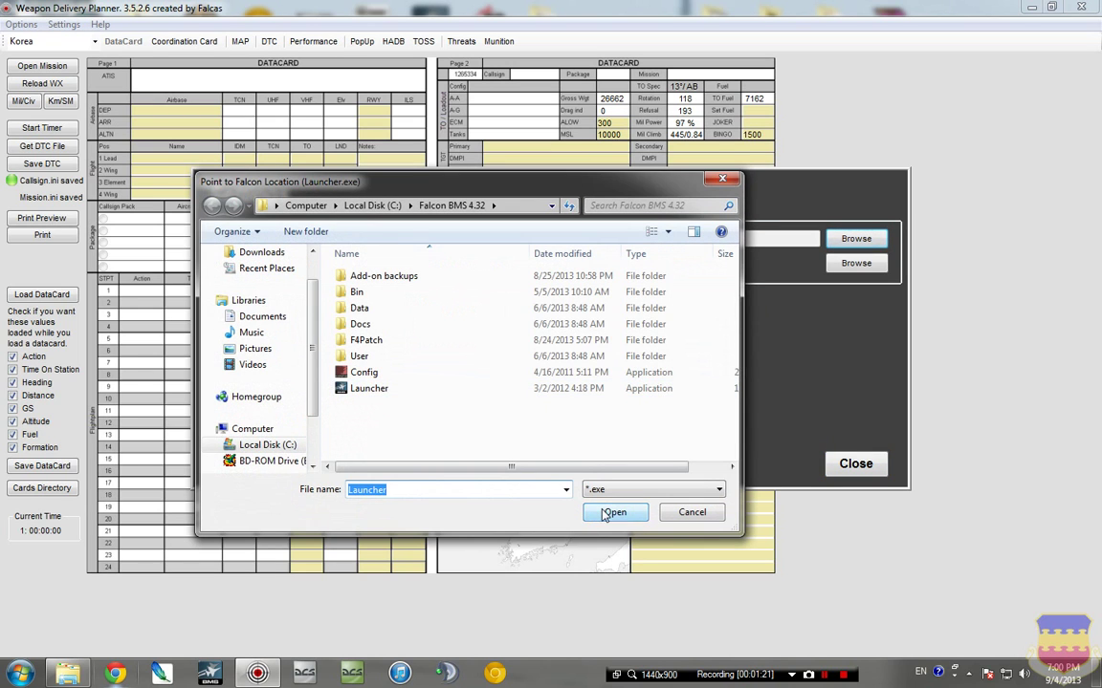
click(615, 512)
click(856, 466)
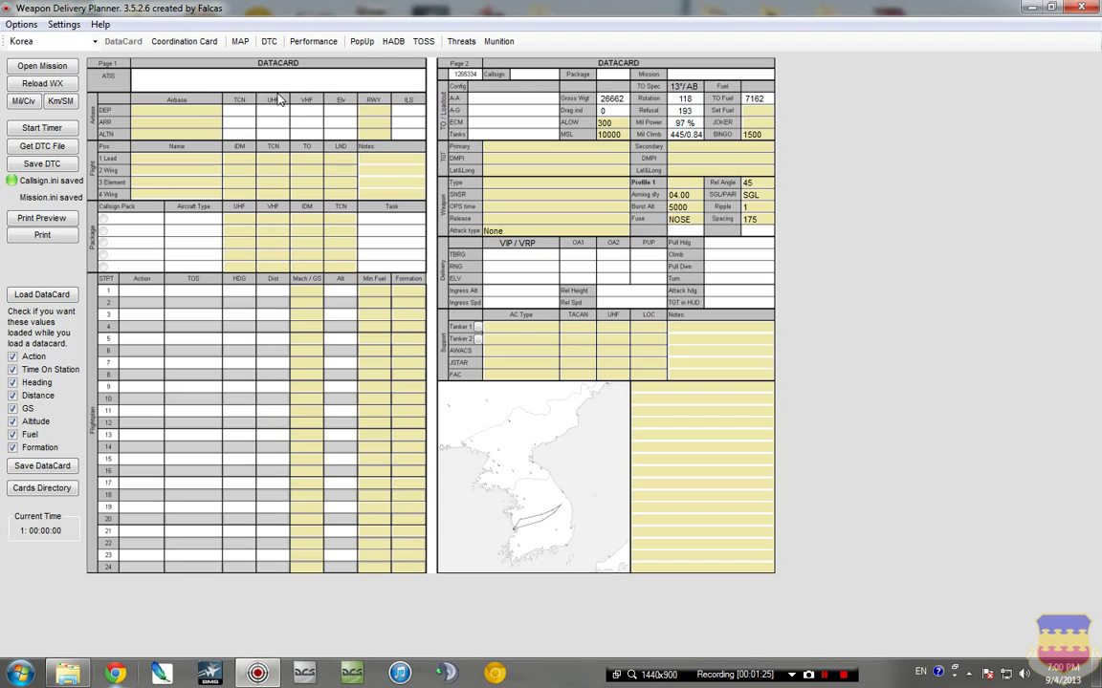
Step: In the DTC section, confirm the existing pilot name and show the EWS chaff/flare programs 1–6
click(269, 43)
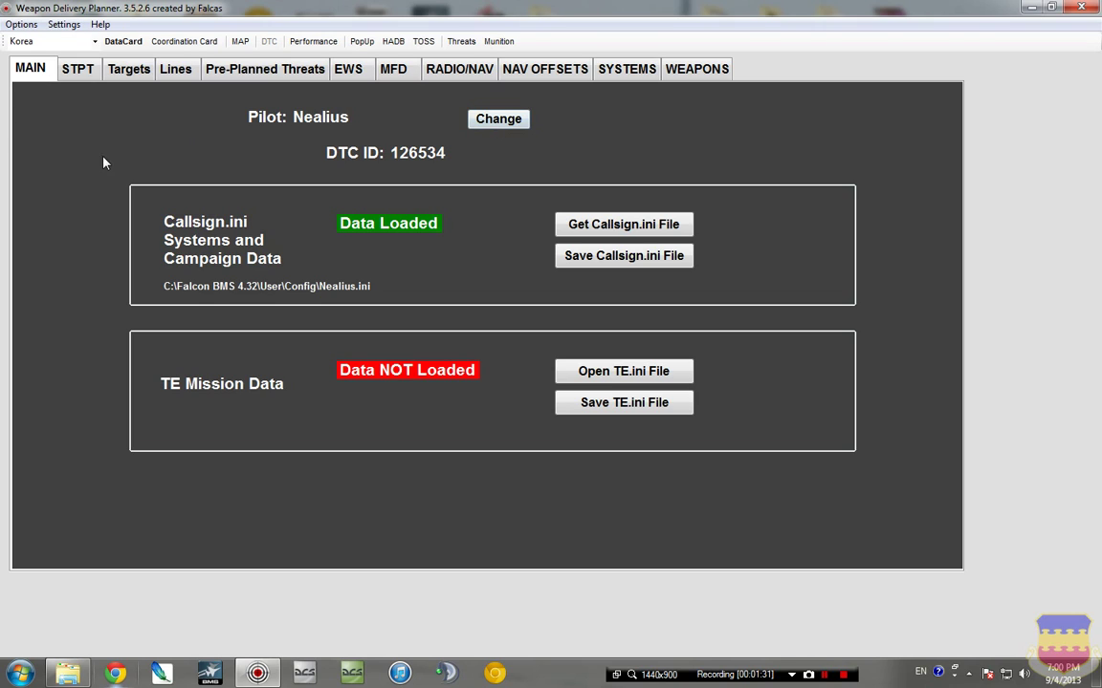
click(494, 130)
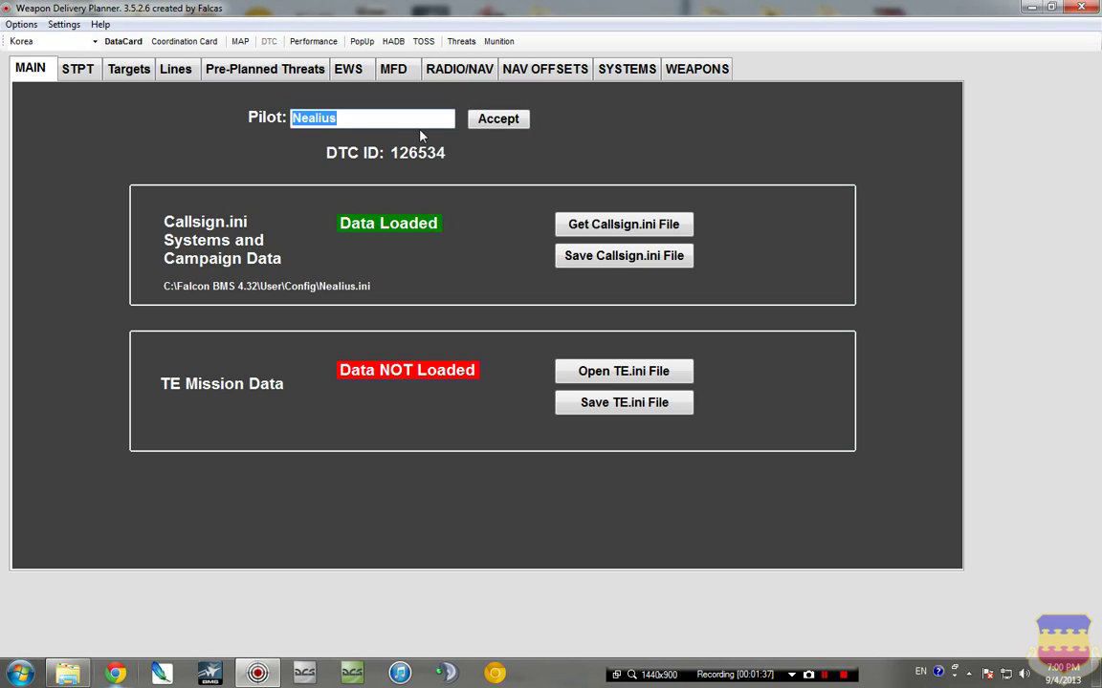
click(486, 124)
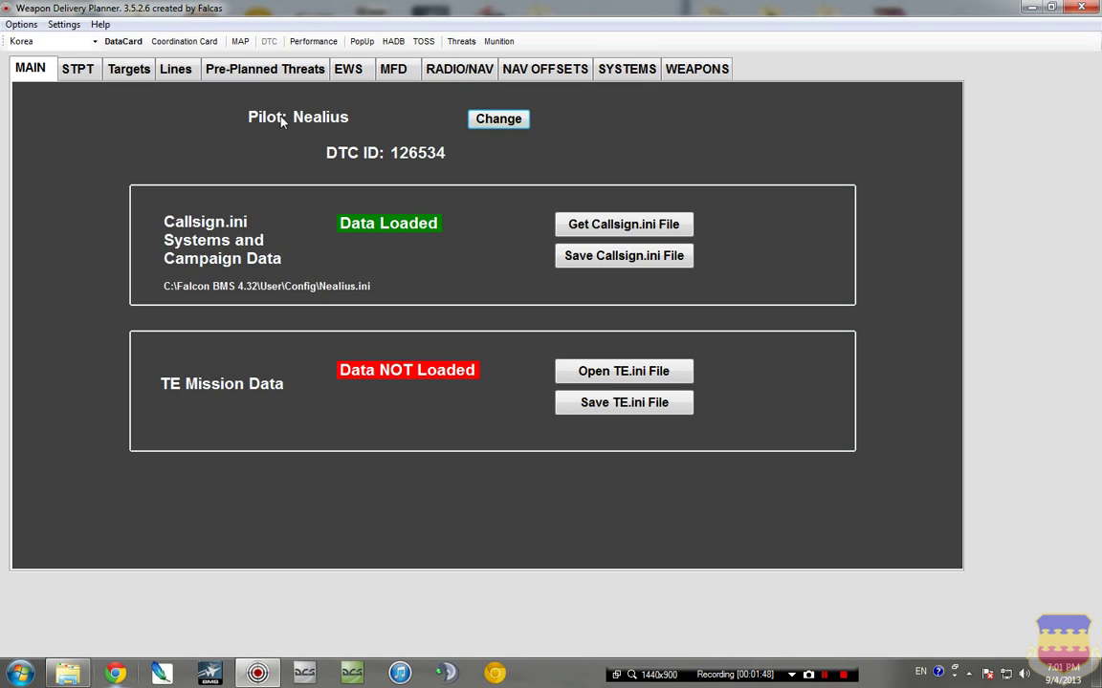
click(350, 74)
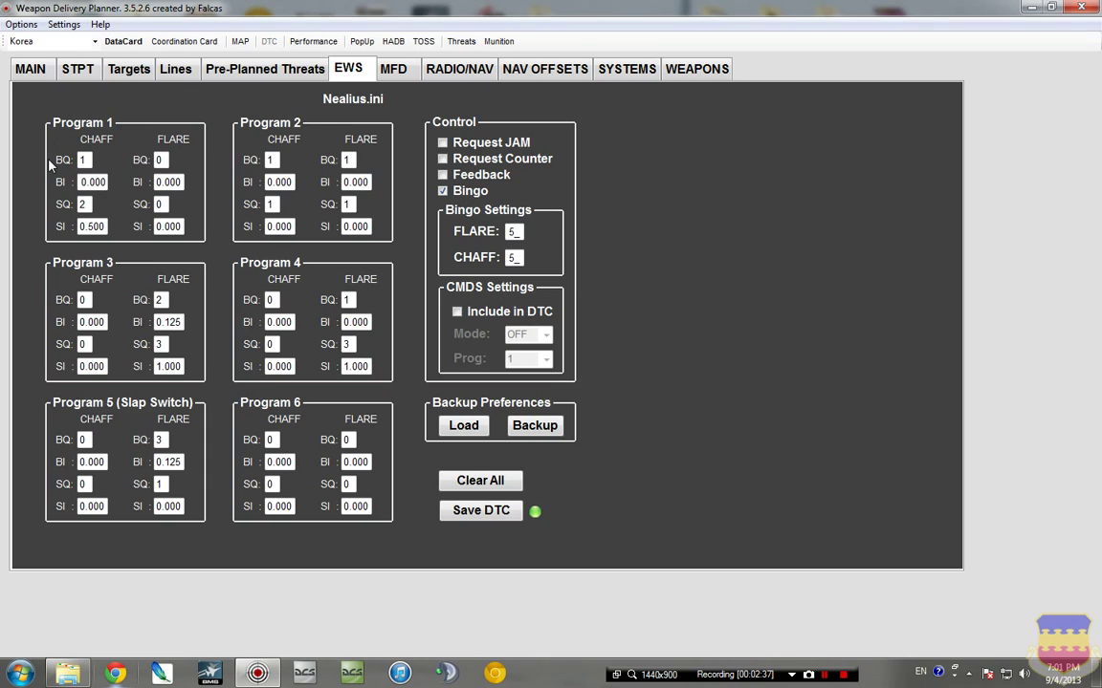
mouse_move(67, 167)
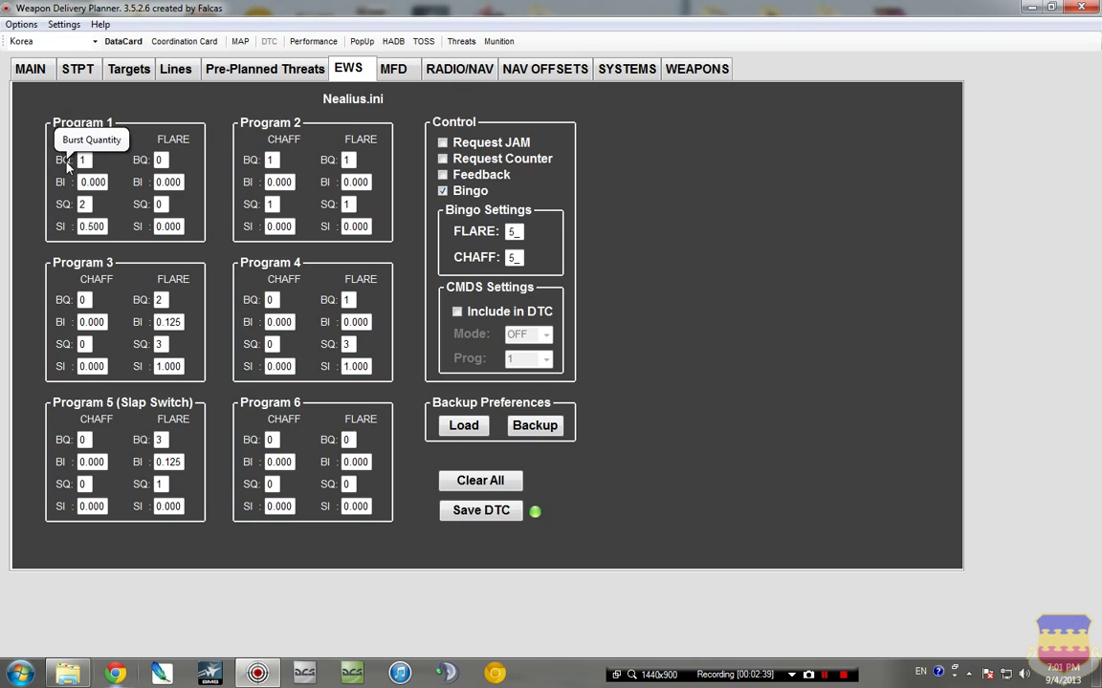
mouse_move(65, 189)
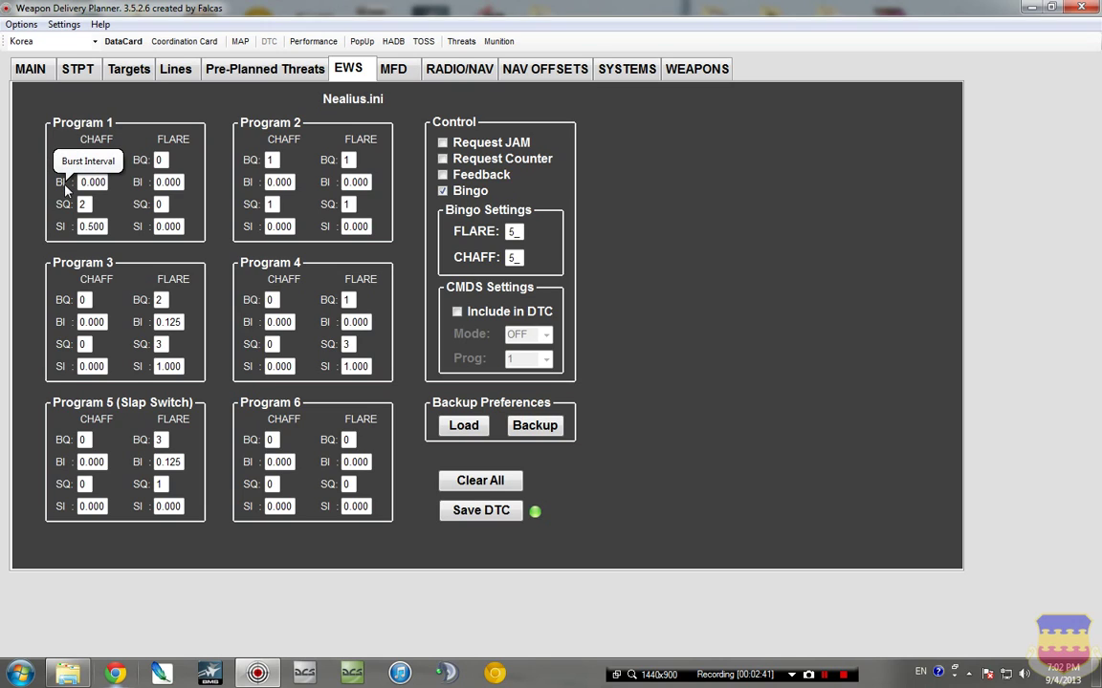
mouse_move(59, 214)
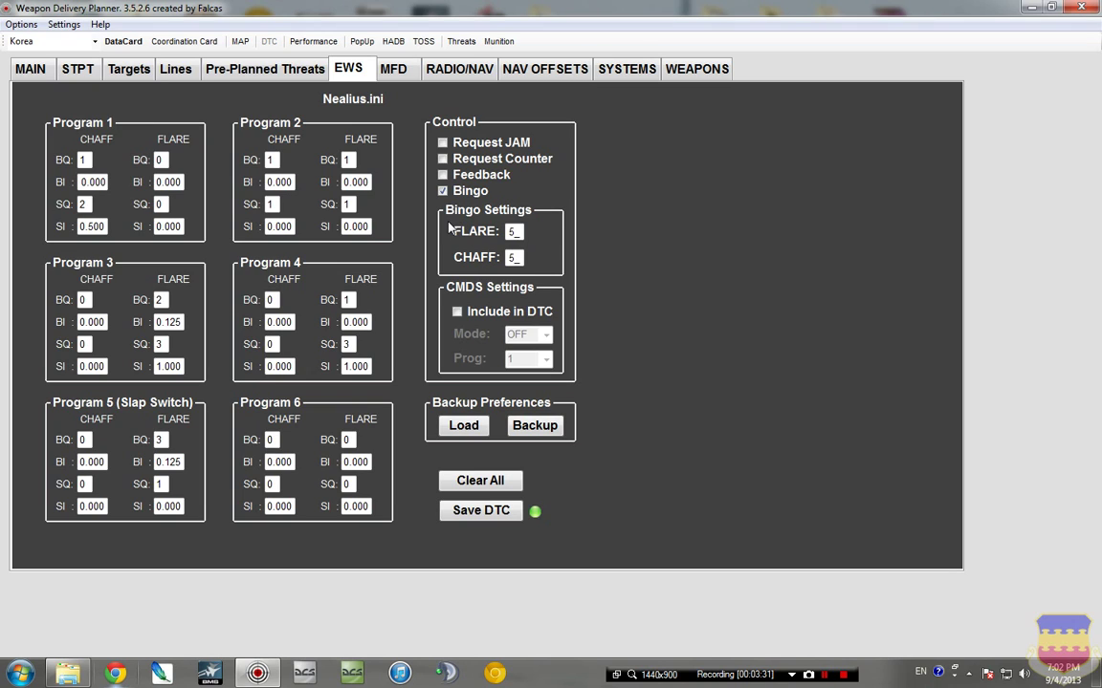
Step: Toggle Bingo off and back on, then save the EWS programs to the pilot's DTC file
click(442, 191)
click(443, 191)
click(468, 509)
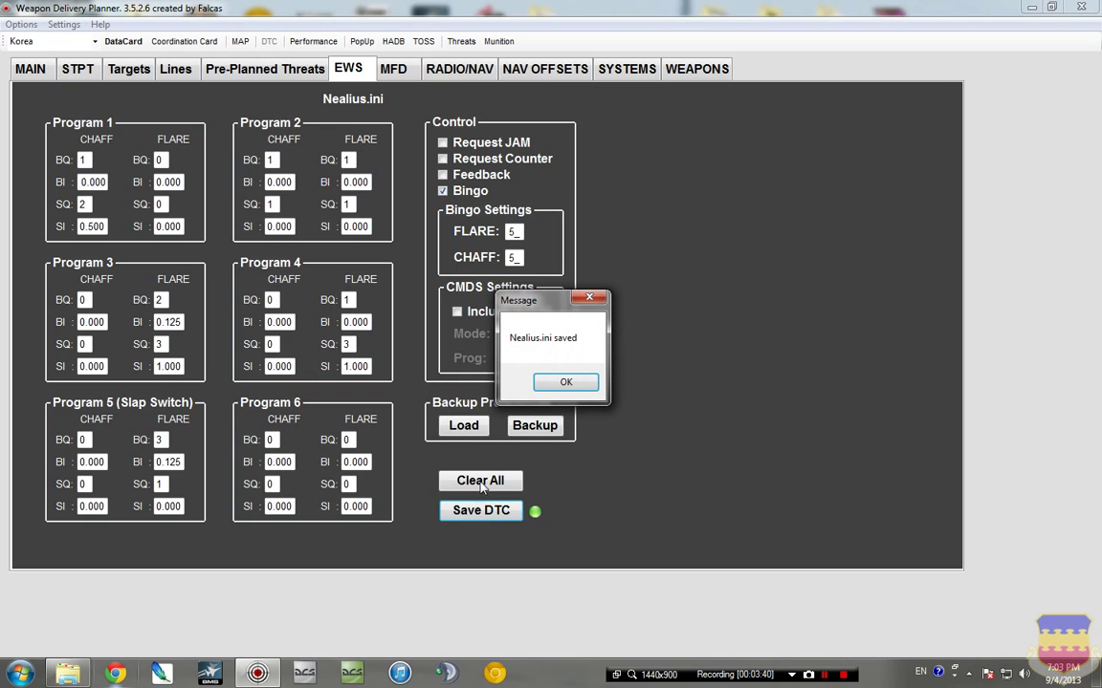
click(564, 384)
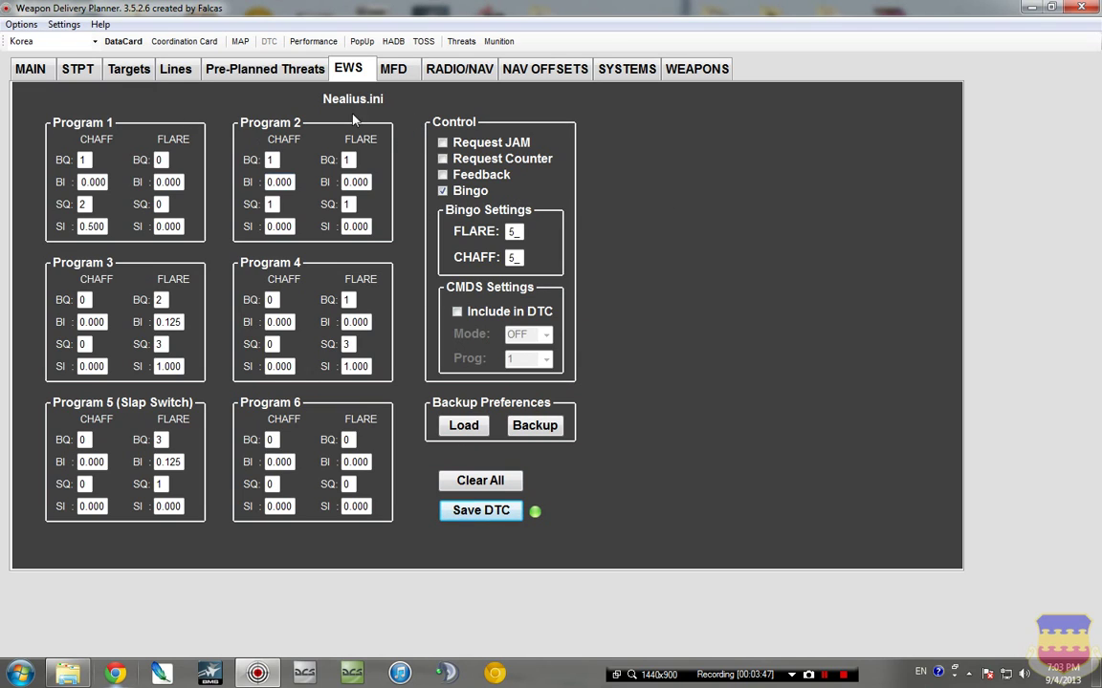
Step: Show the MFD page assignments, with FCR on MFD 1 and HSD/SMS on MFD 2
click(394, 73)
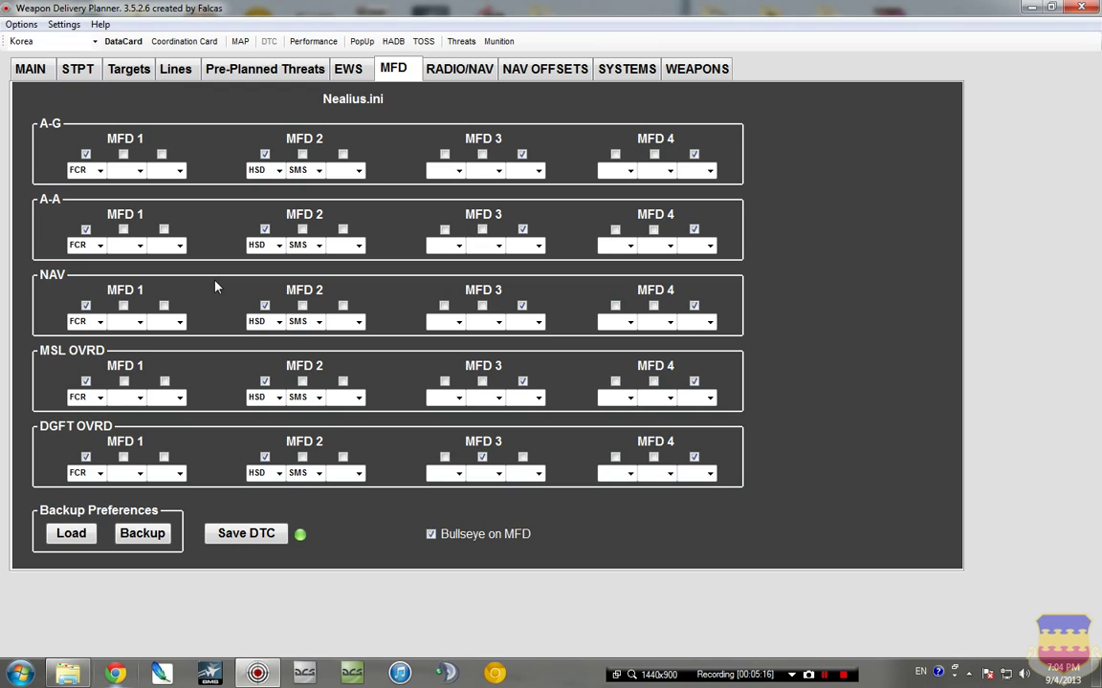
Step: Try RWR in A-G MFD 1's second slot, clear it again, and save the MFD setup to the DTC
click(140, 172)
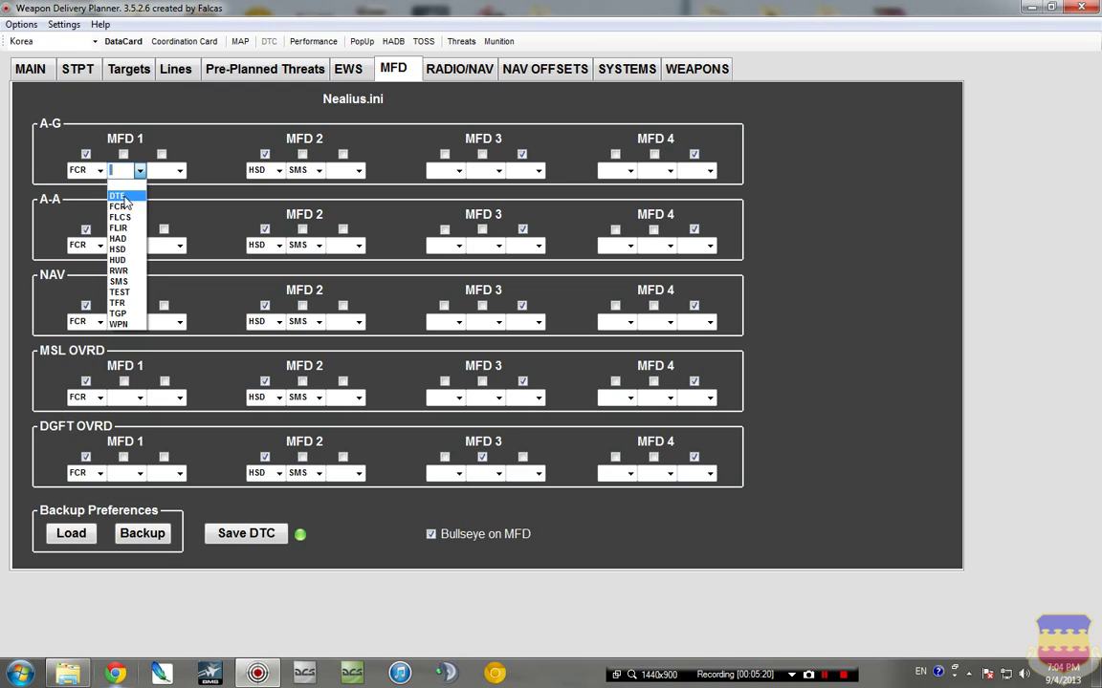
click(119, 271)
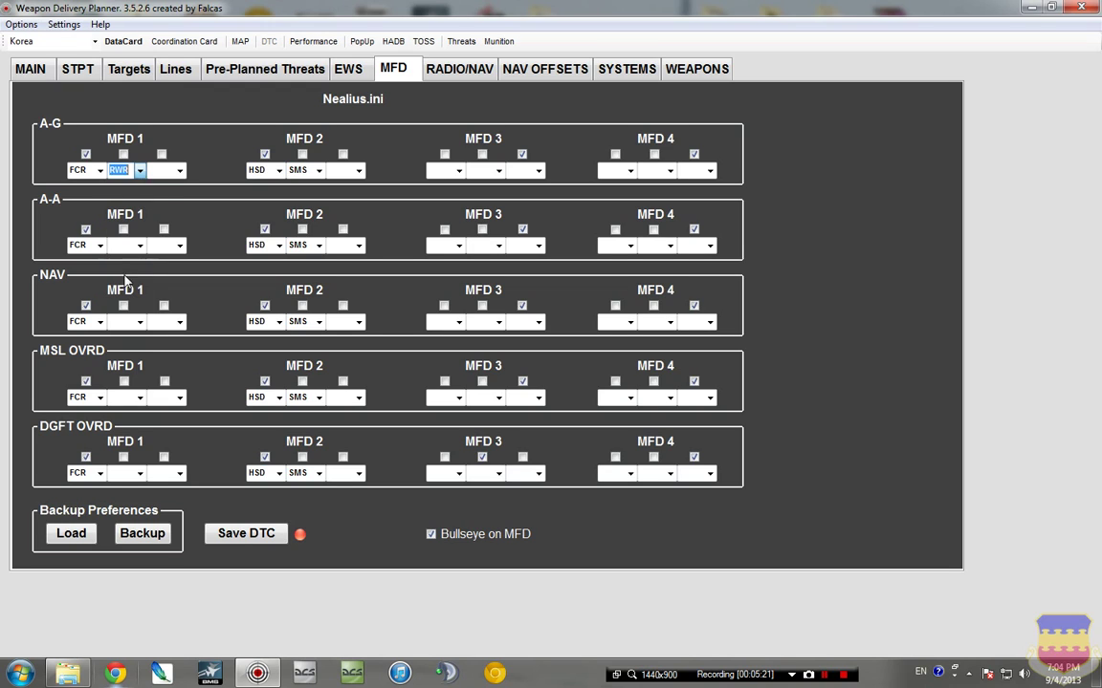
click(140, 172)
click(138, 186)
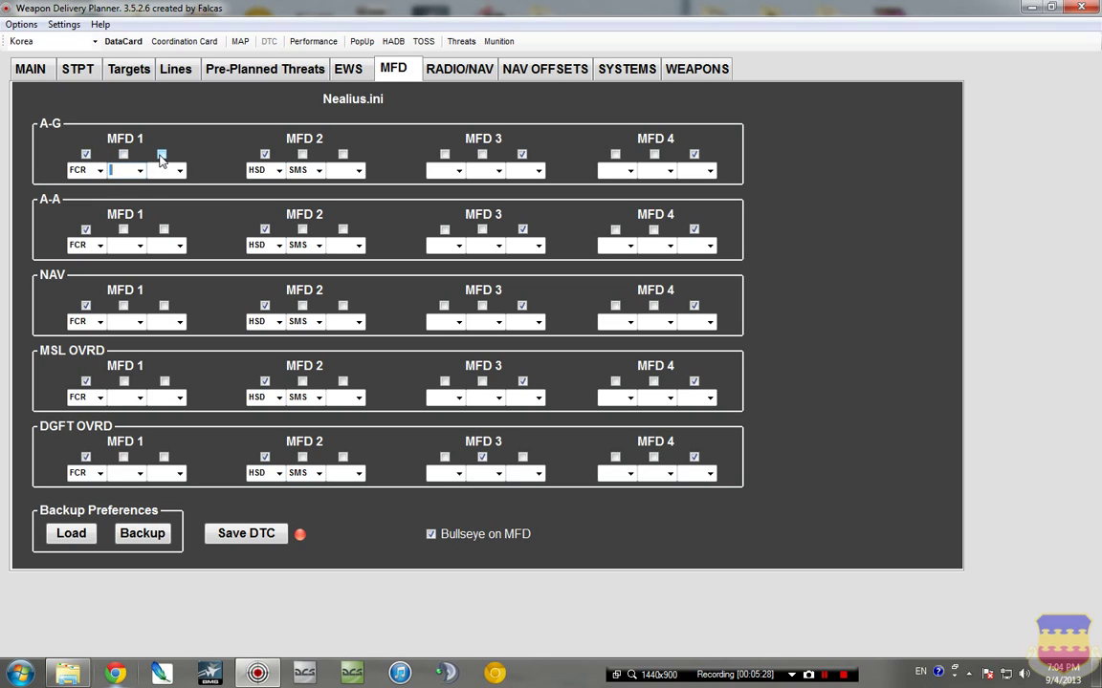
click(123, 154)
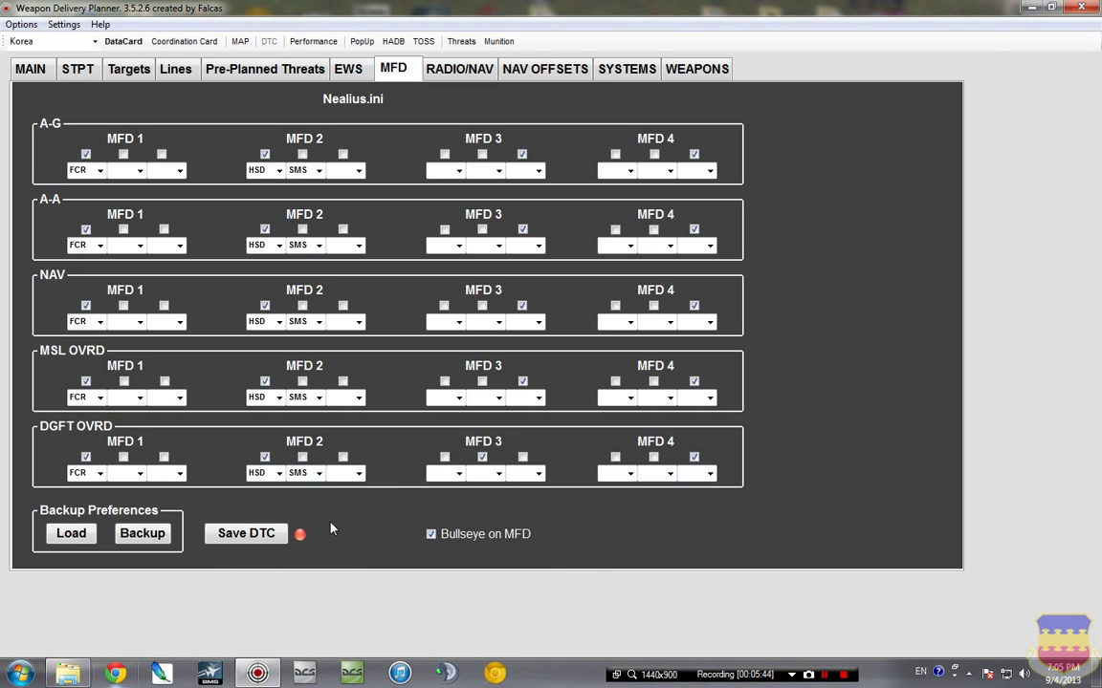
click(243, 534)
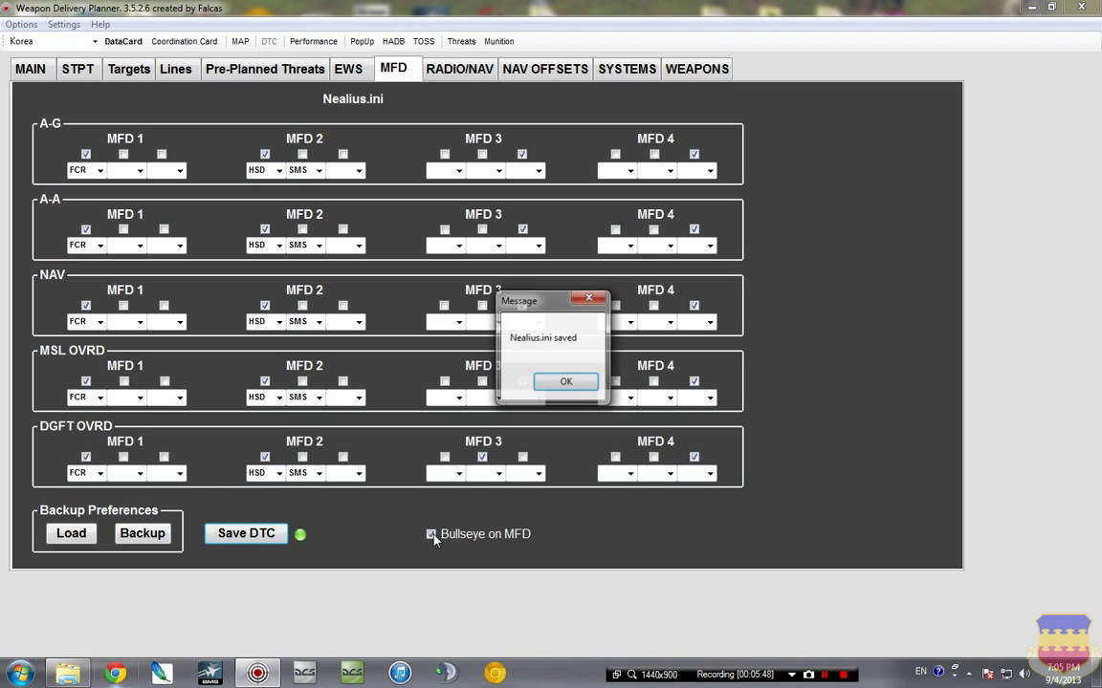
click(563, 382)
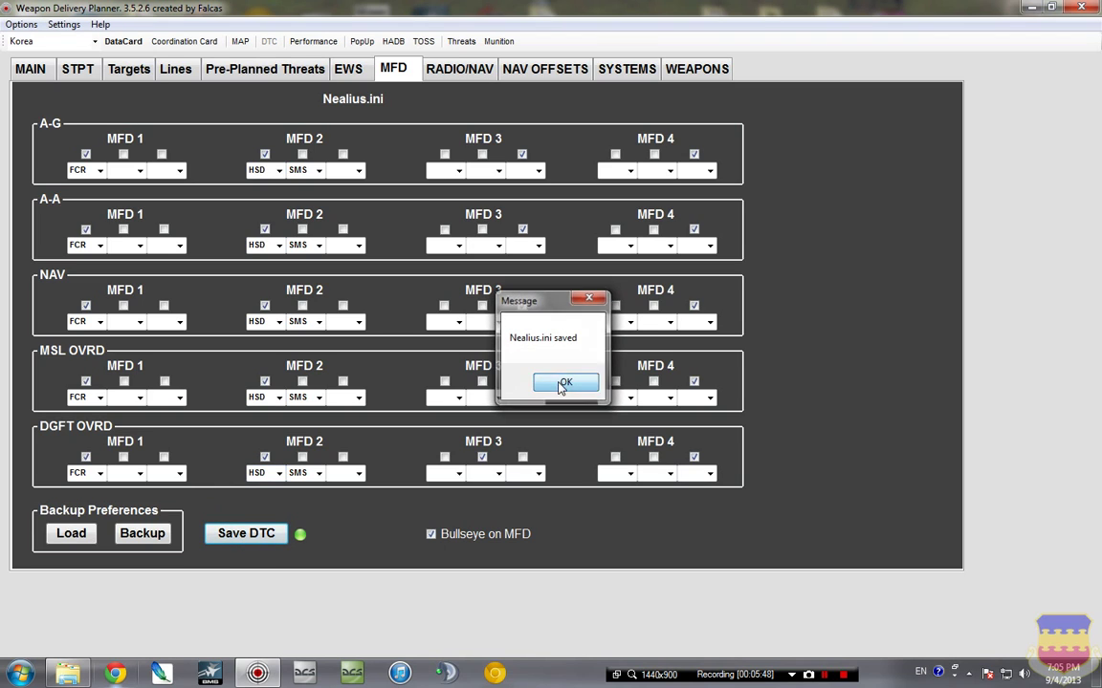
Step: Load the Default radio/nav quick settings, overwriting comments, and save them to the DTC file
click(455, 76)
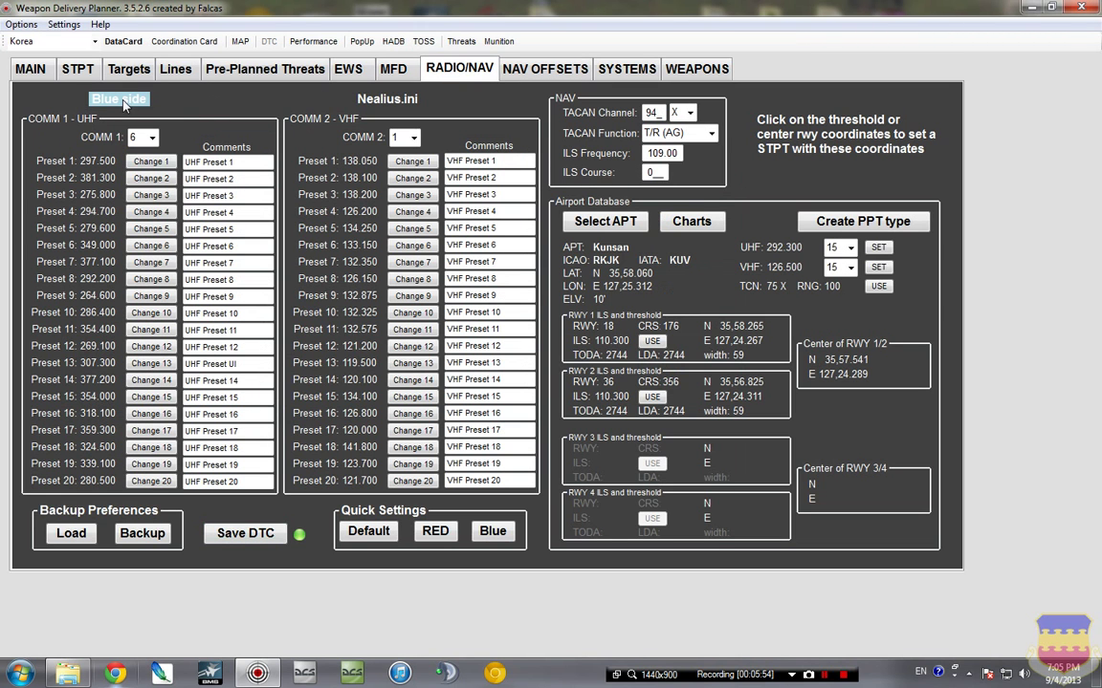
click(368, 531)
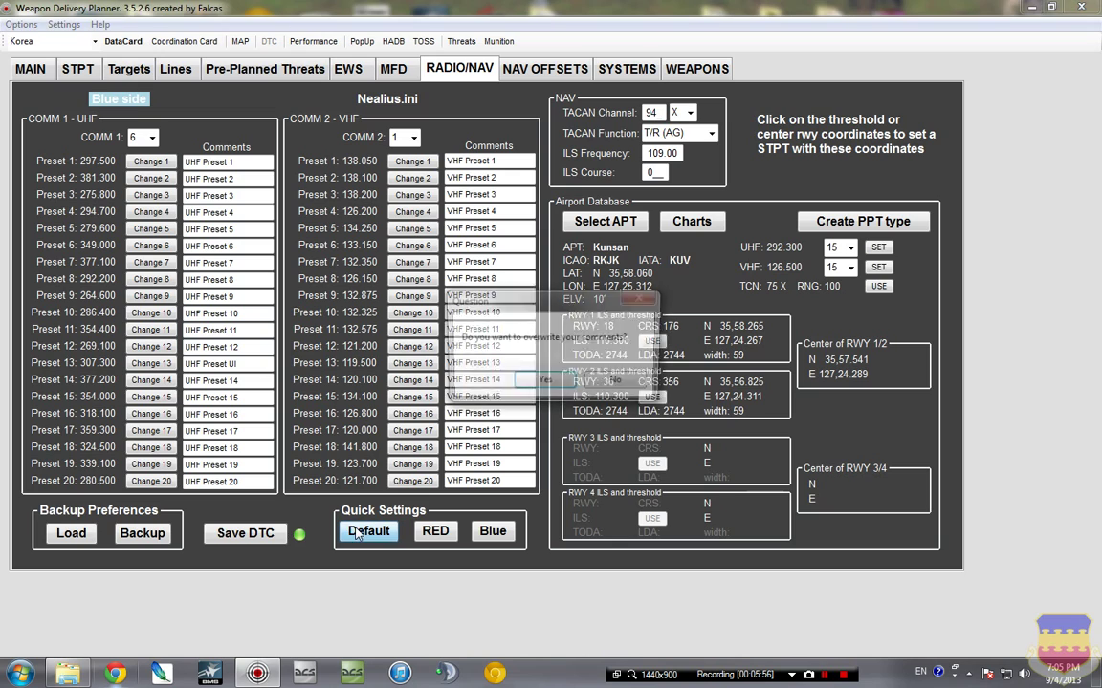
click(550, 383)
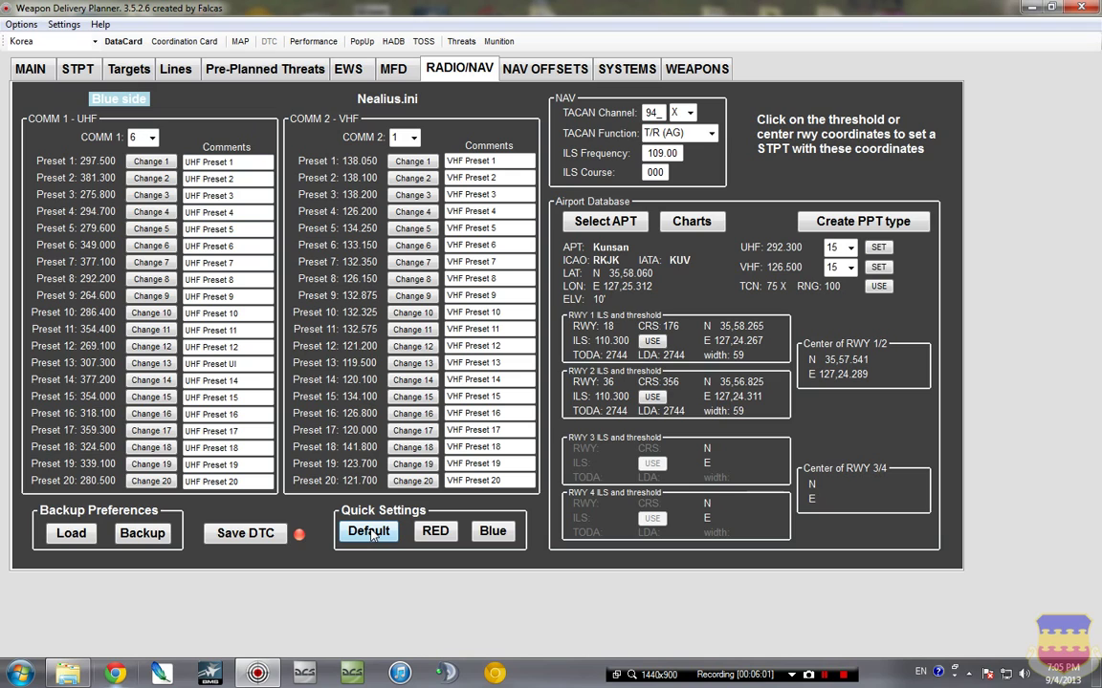
click(218, 532)
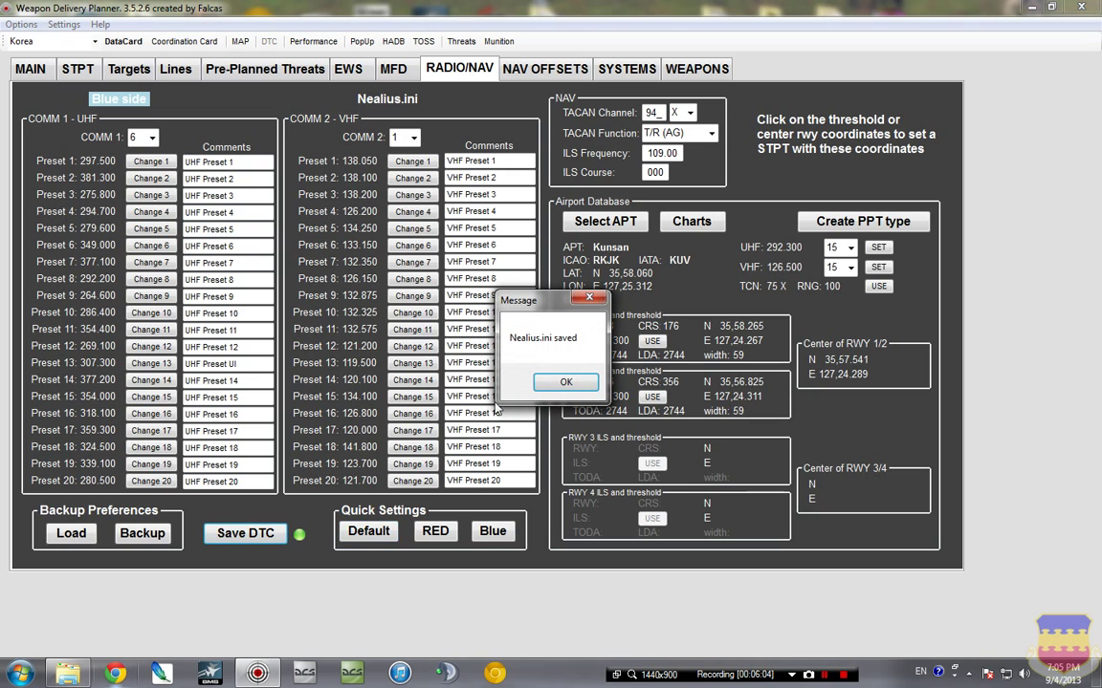
click(565, 383)
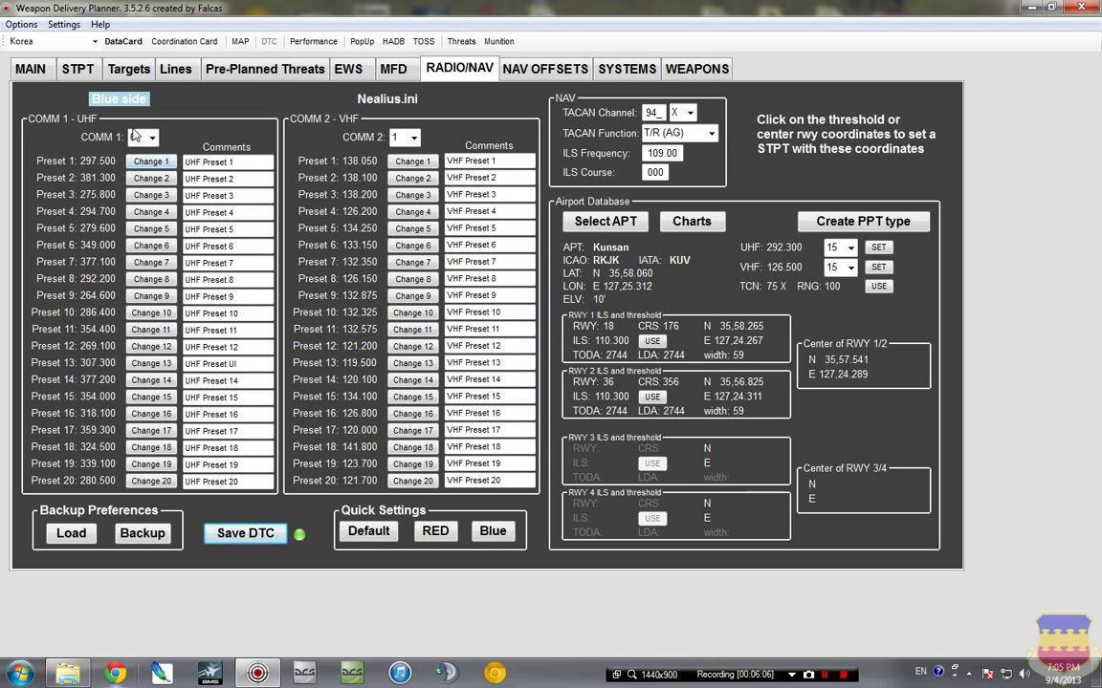
scroll(136, 136, down, 5)
Step: Set the nav offset profile to None, save it to the DTC, and show the SYSTEMS page
click(551, 75)
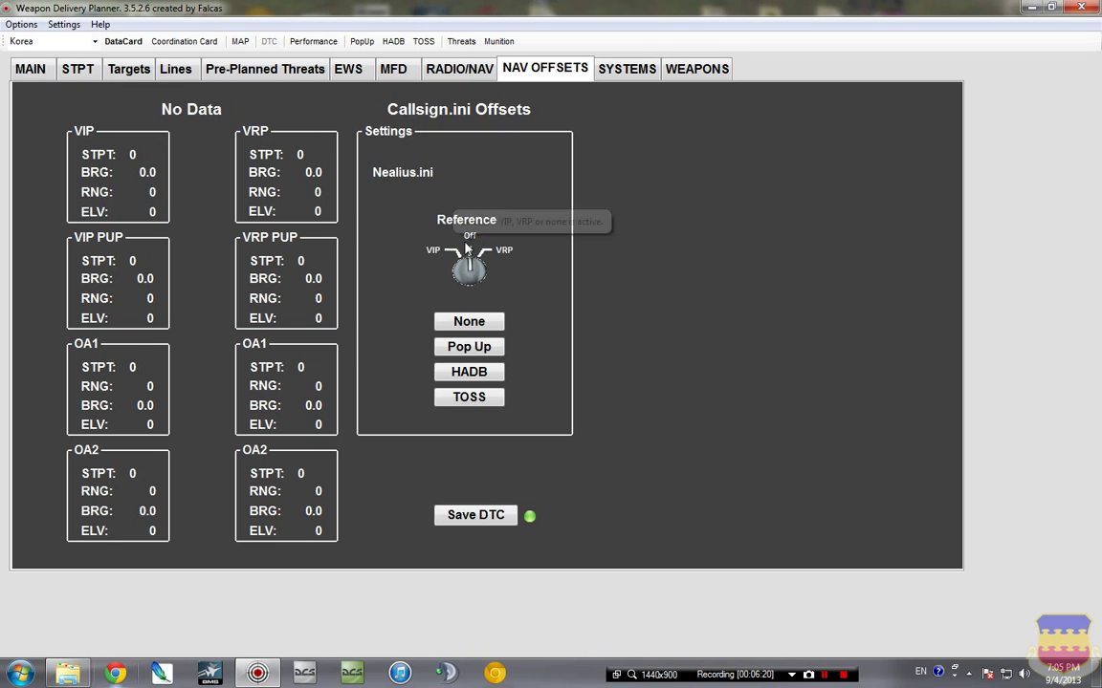
click(468, 322)
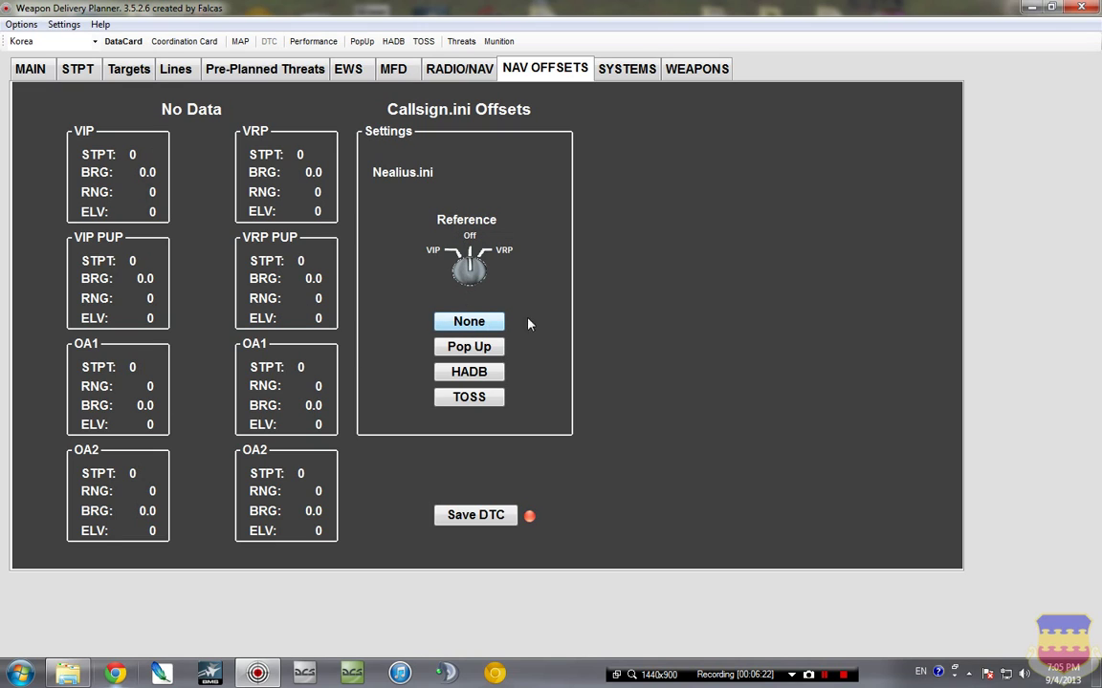
click(468, 515)
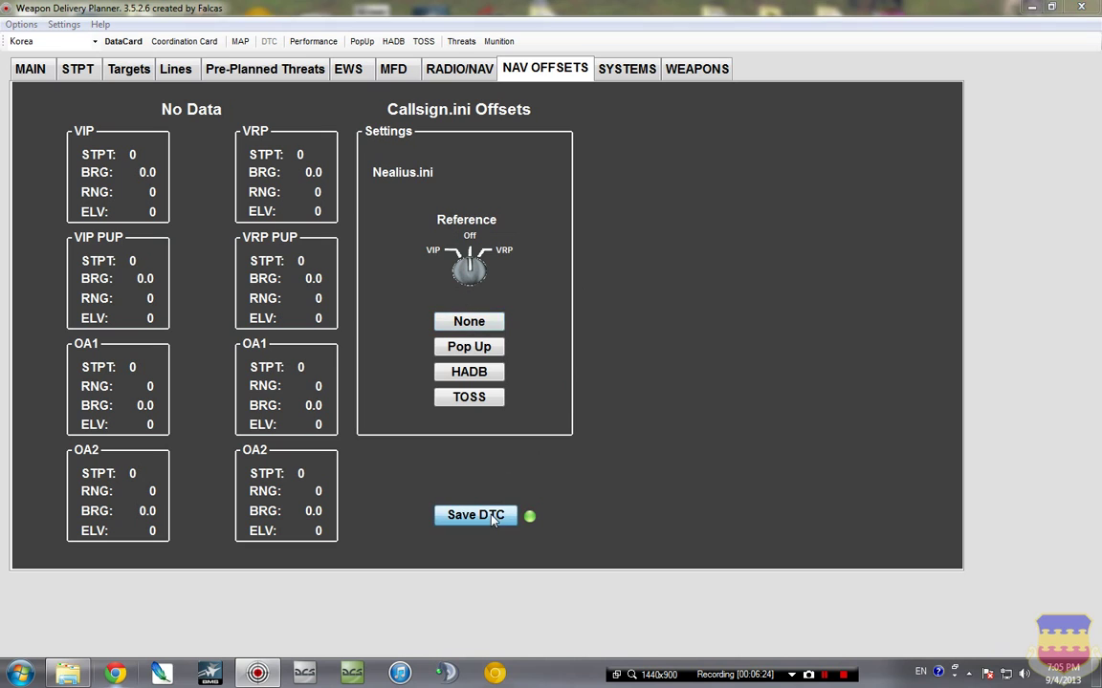
click(566, 382)
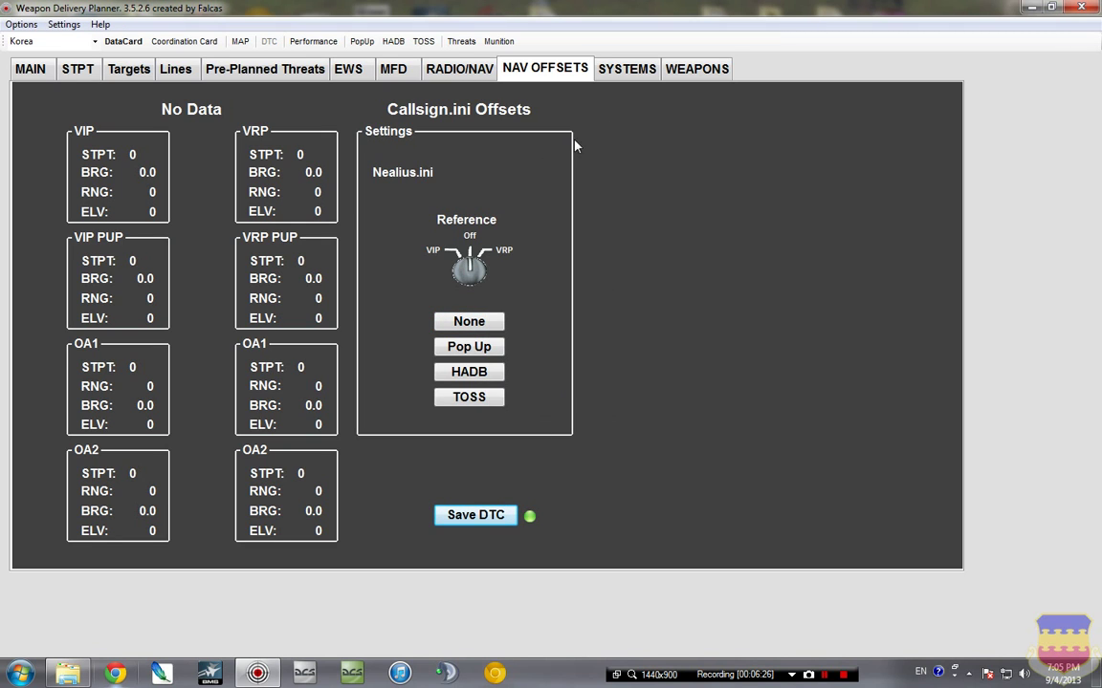
click(629, 70)
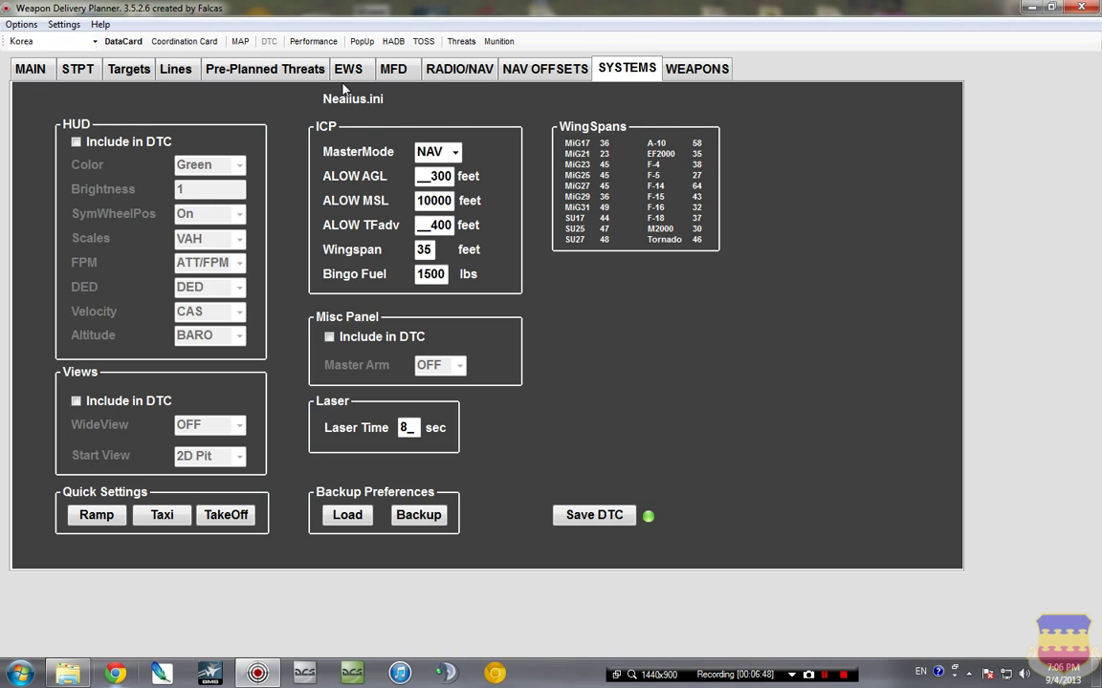
Step: Check the MFD and EWS pages, then return to the RADIO/NAV presets with TACAN 94X
click(390, 73)
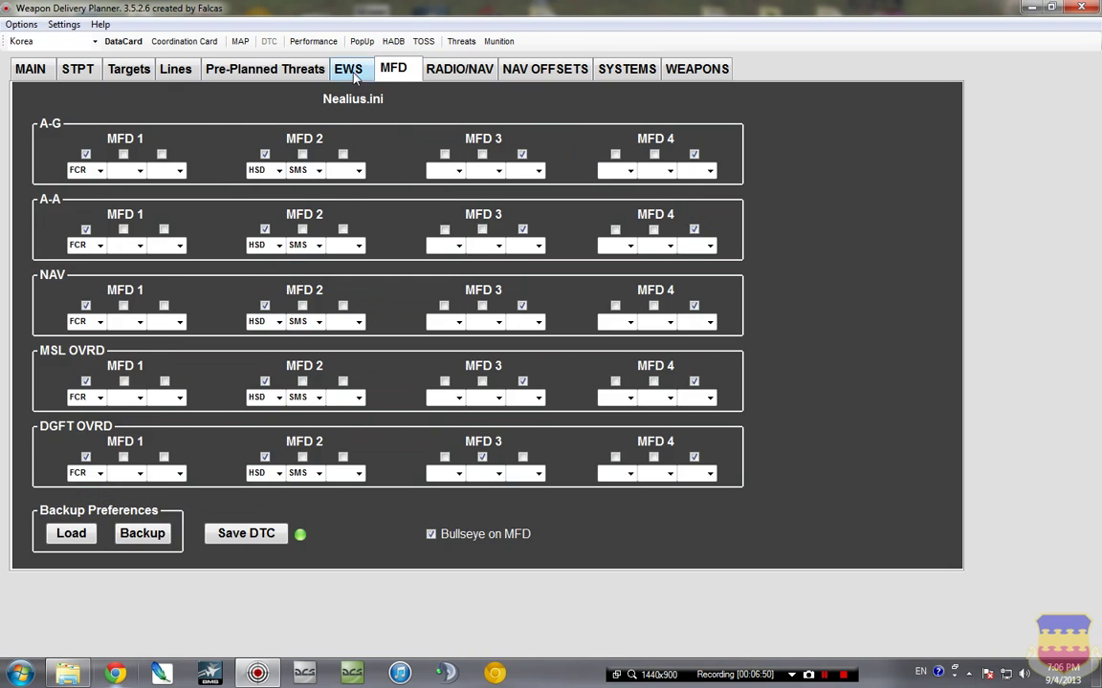
click(348, 70)
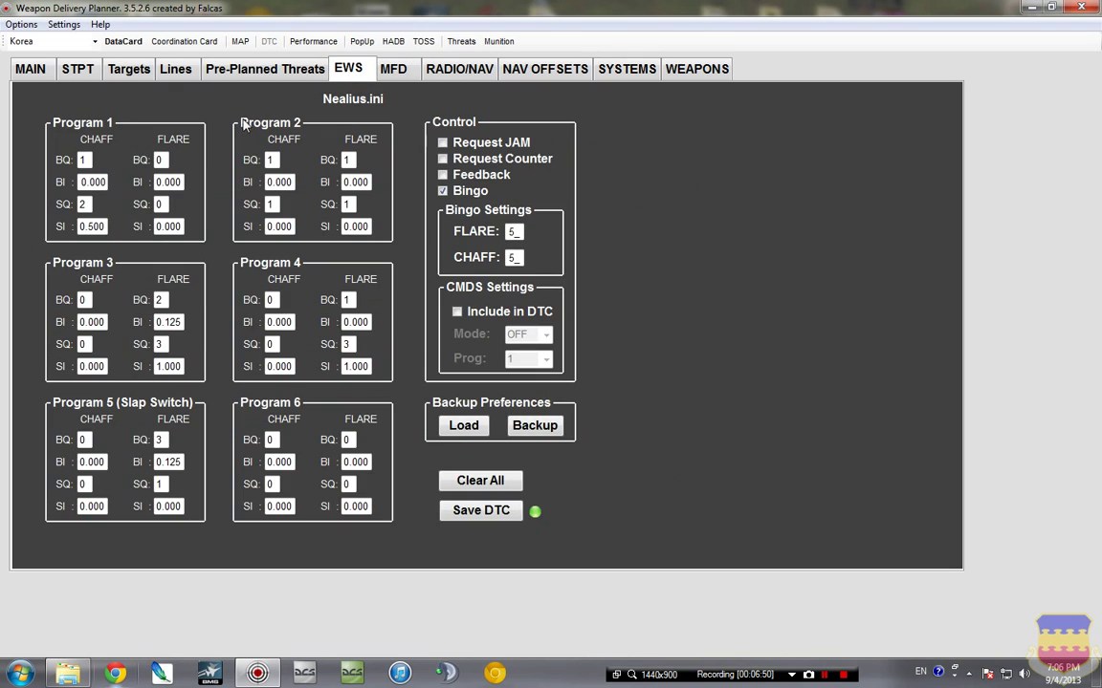
click(445, 68)
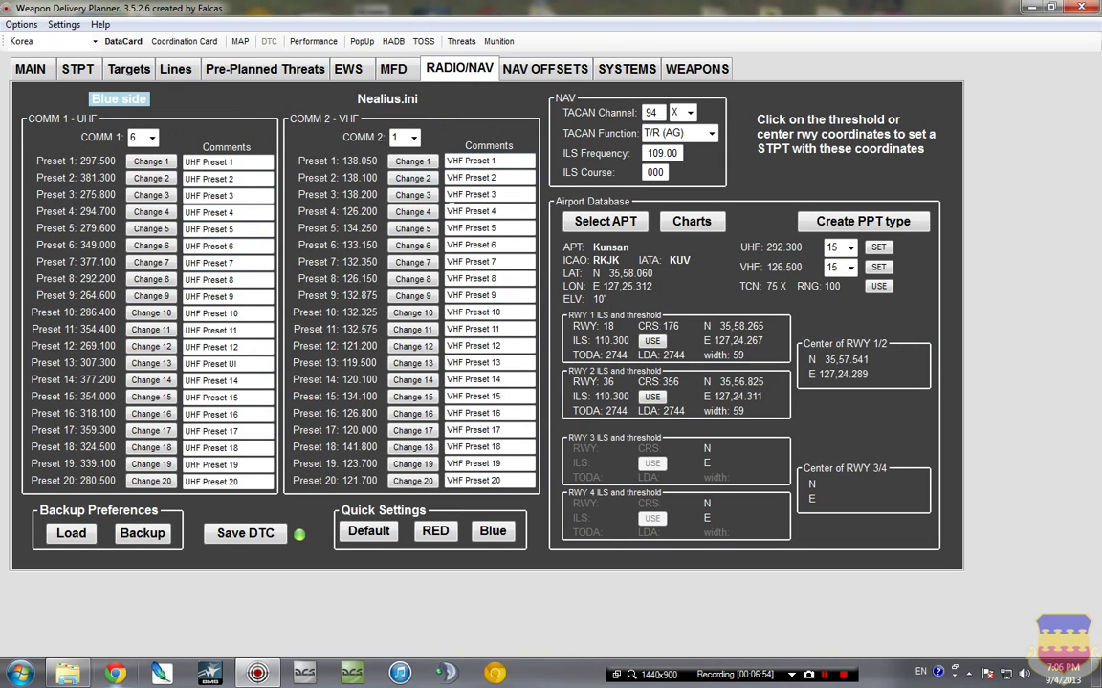